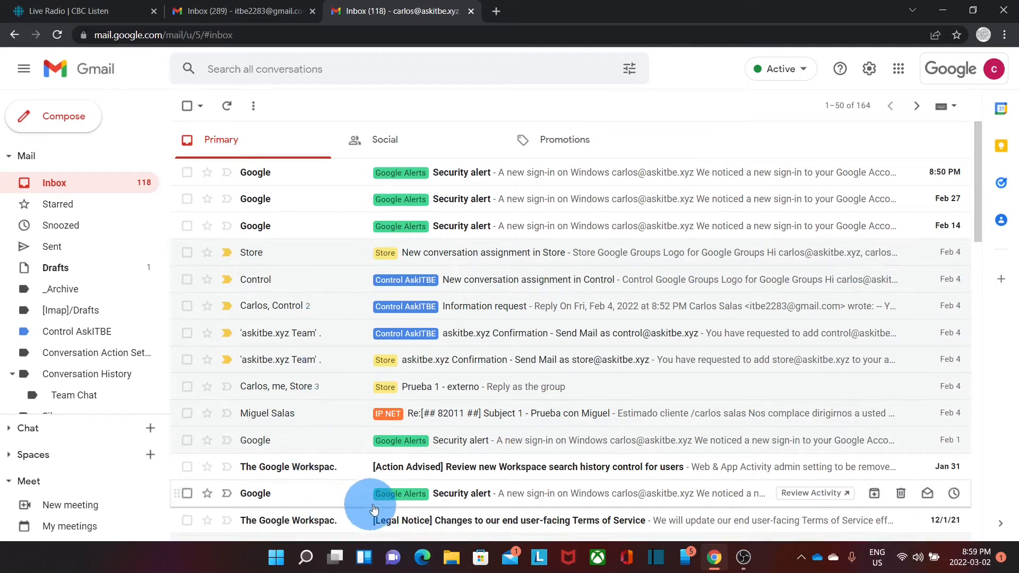
Open the Microsoft 365 Business Basic invoice email dated 10/20/21 and start a filter for messages from its sender
scroll(573, 255, down, 8)
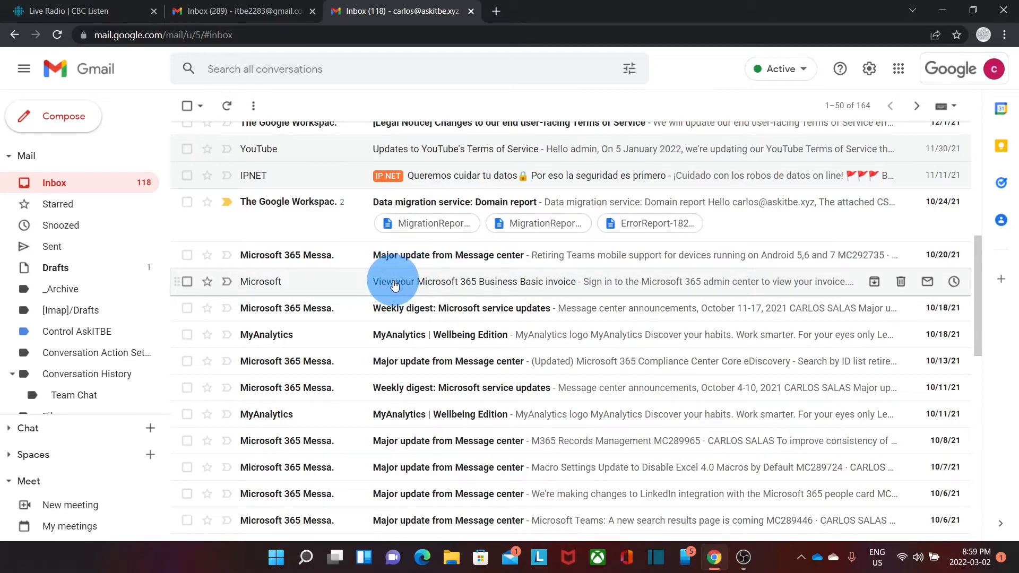
click(395, 284)
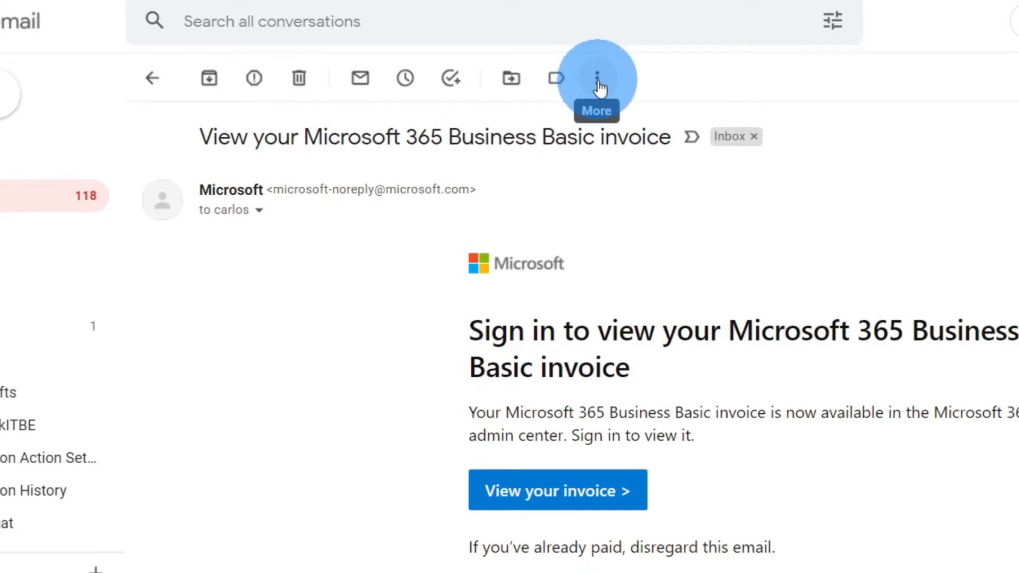
click(598, 80)
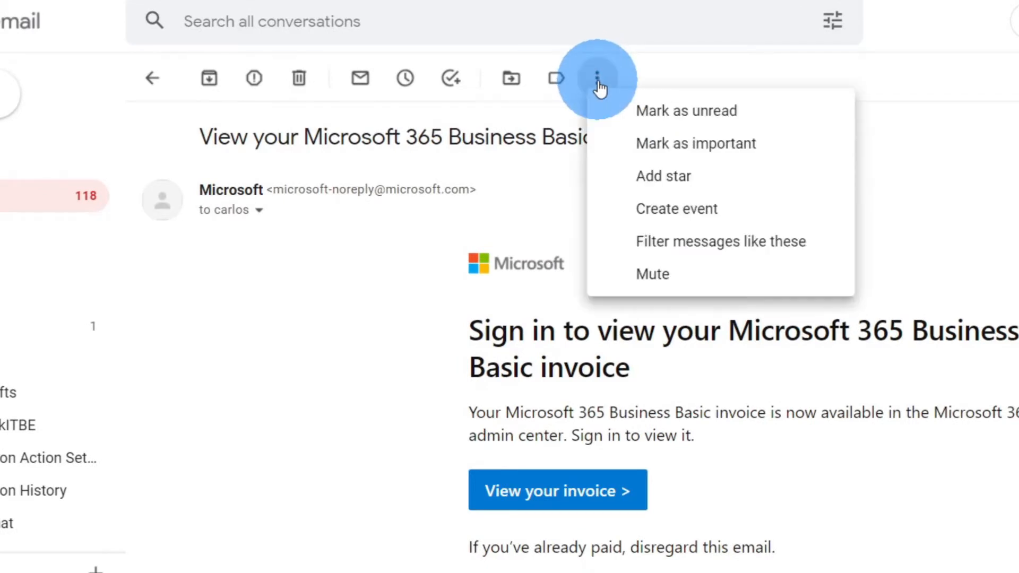
click(618, 244)
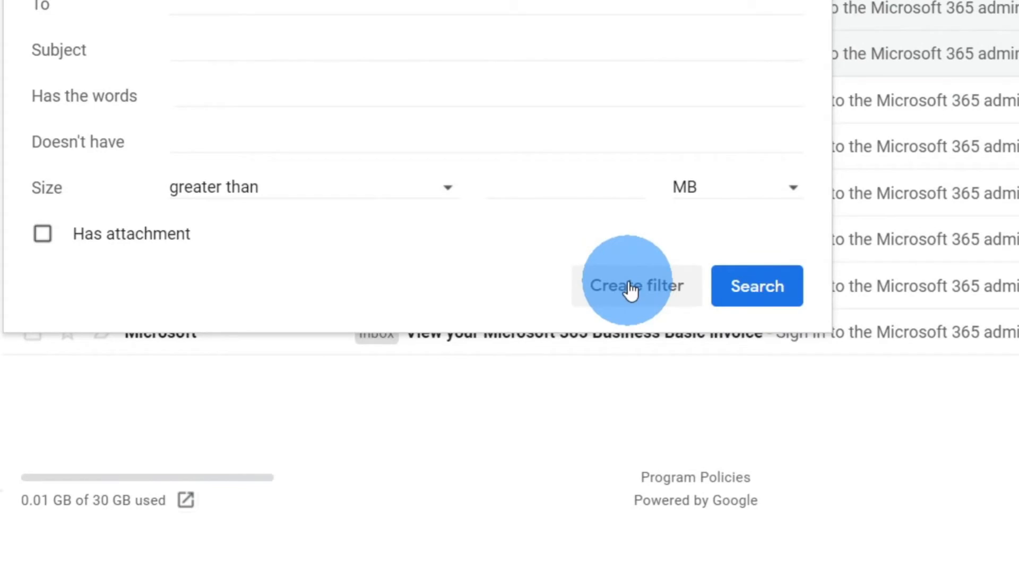
click(630, 286)
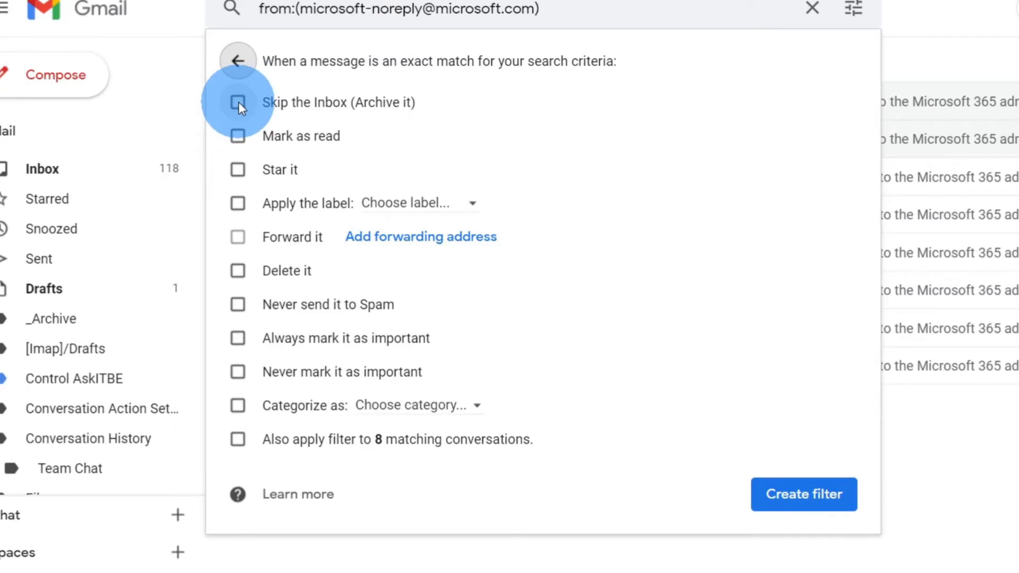
Create the filter so it skips the Inbox, applies a new label named Microsoft Invoices, and also covers the matching conversations
click(238, 102)
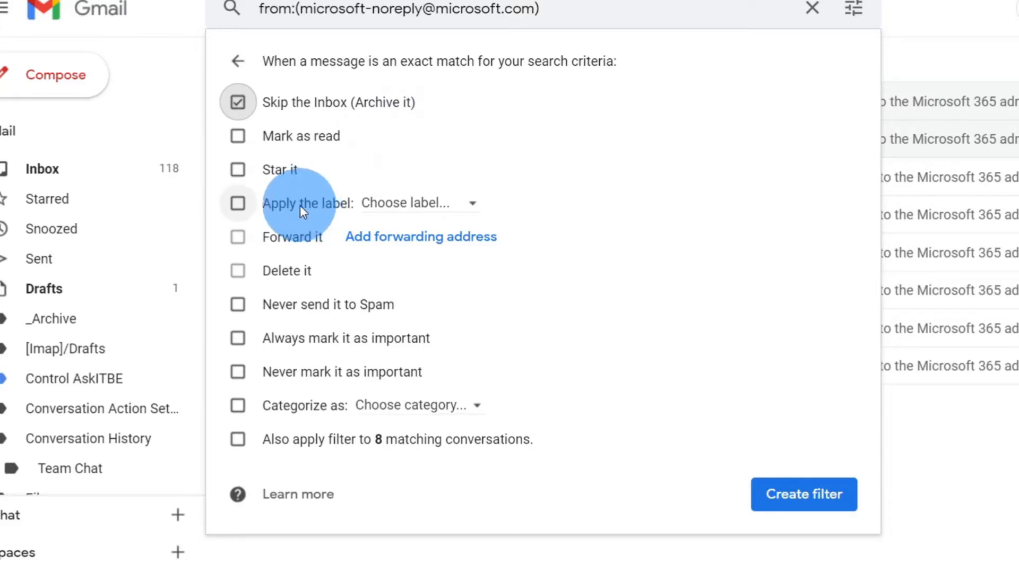
click(238, 205)
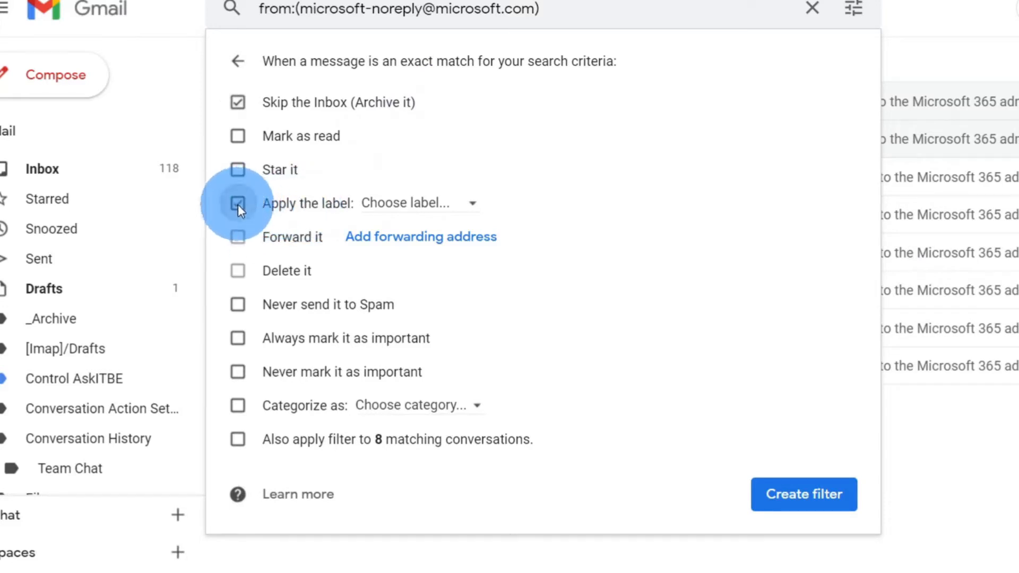
click(399, 206)
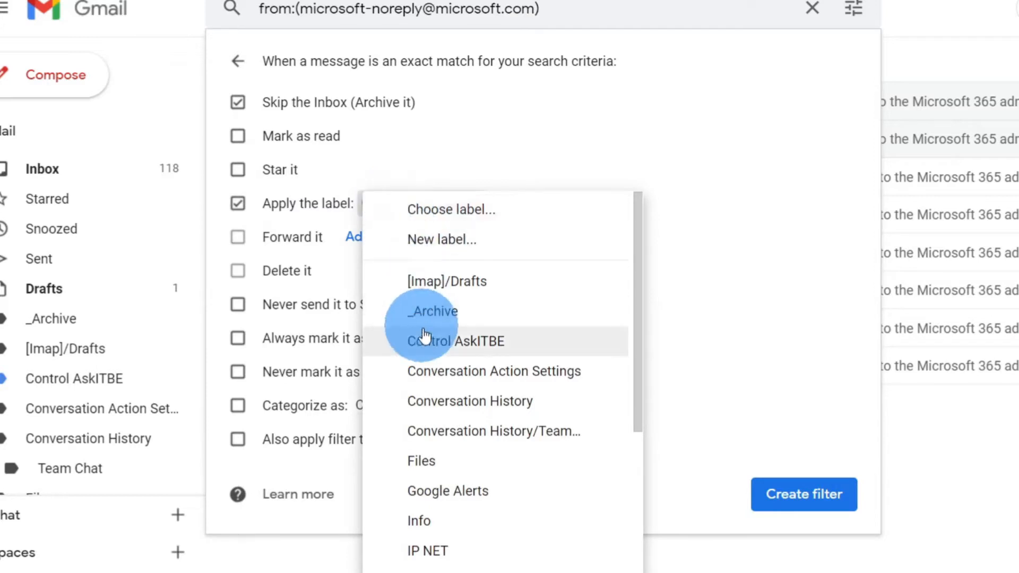
scroll(448, 371, down, 8)
scroll(448, 371, up, 8)
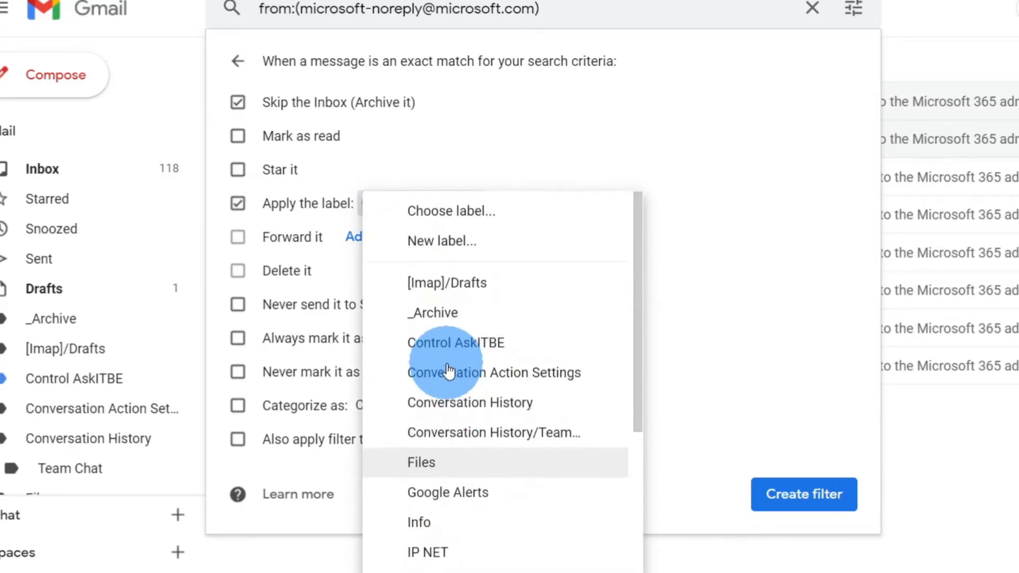
click(456, 245)
click(596, 303)
text(Microsoft Invoices)
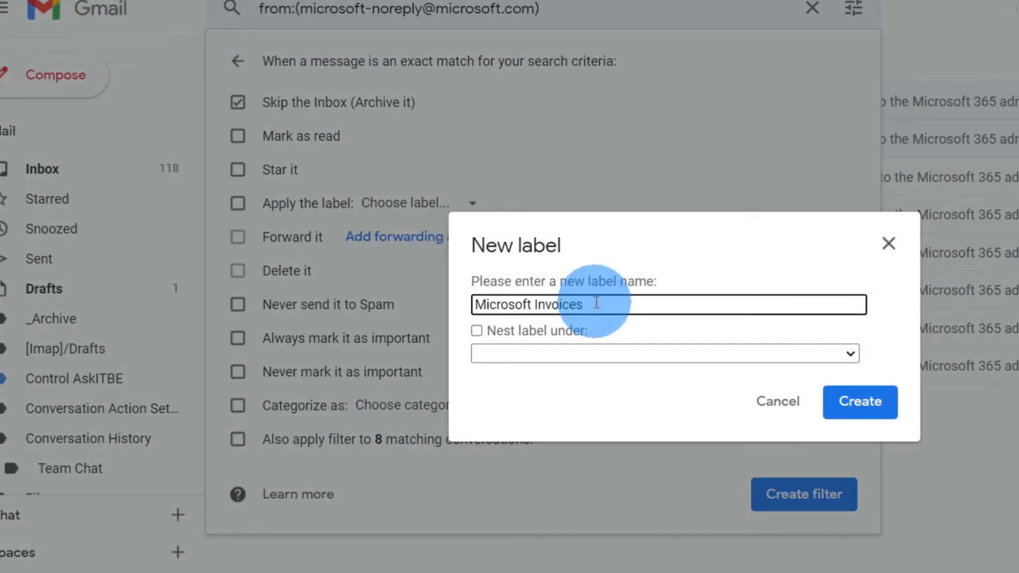
click(847, 409)
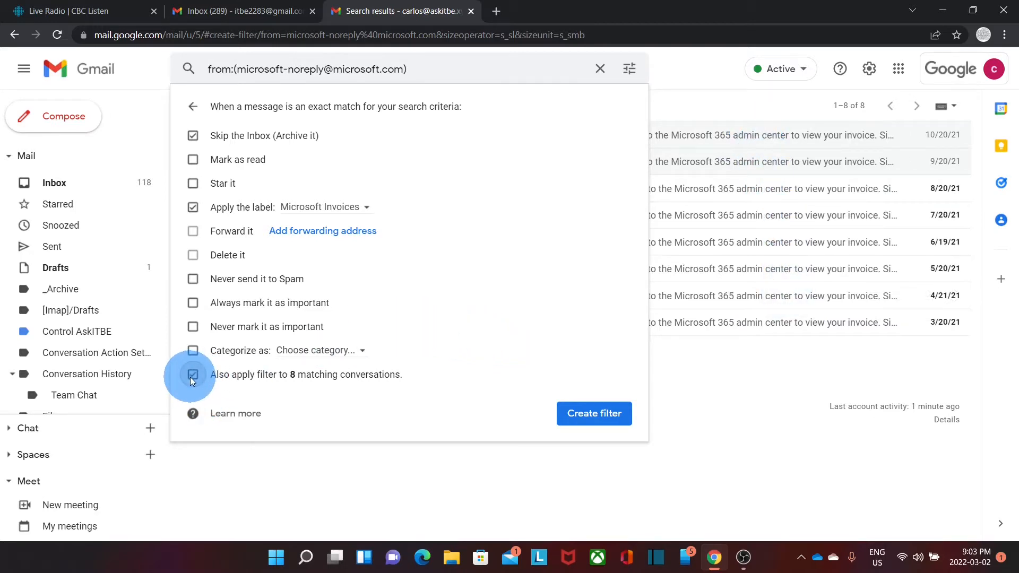
click(600, 418)
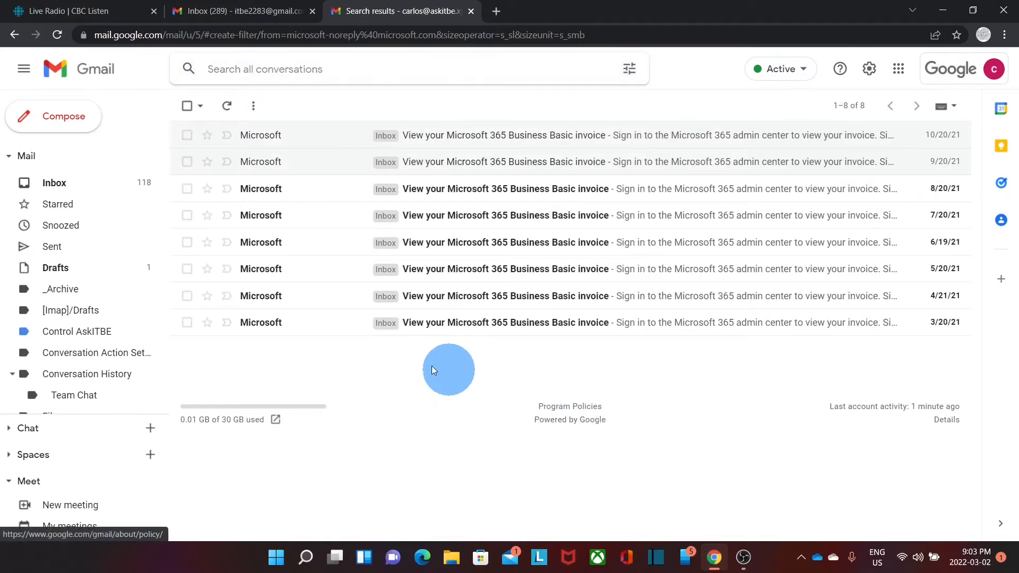
Set the label color of Microsoft Invoices to light green
scroll(106, 249, down, 3)
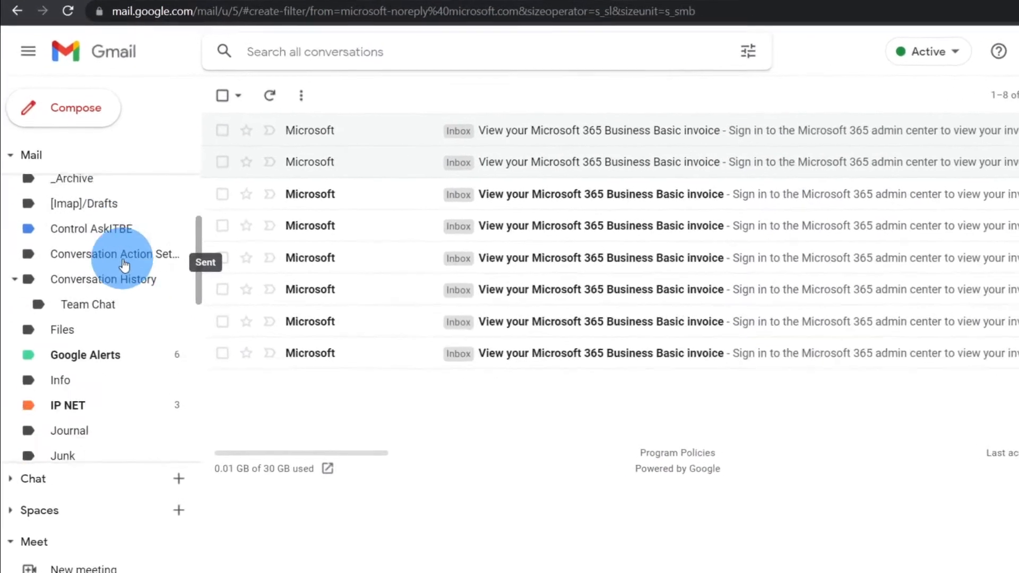
scroll(137, 276, down, 5)
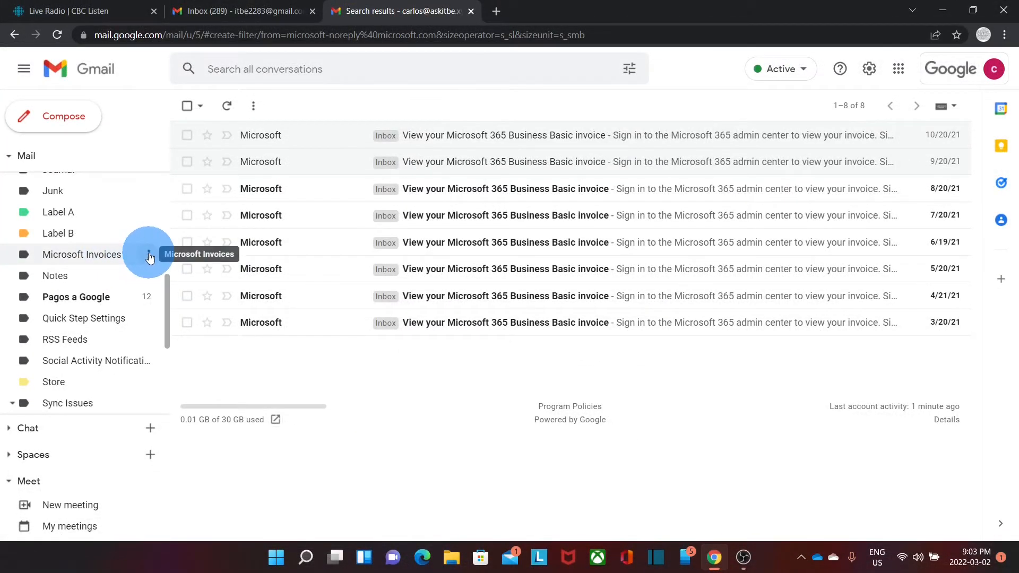
click(149, 256)
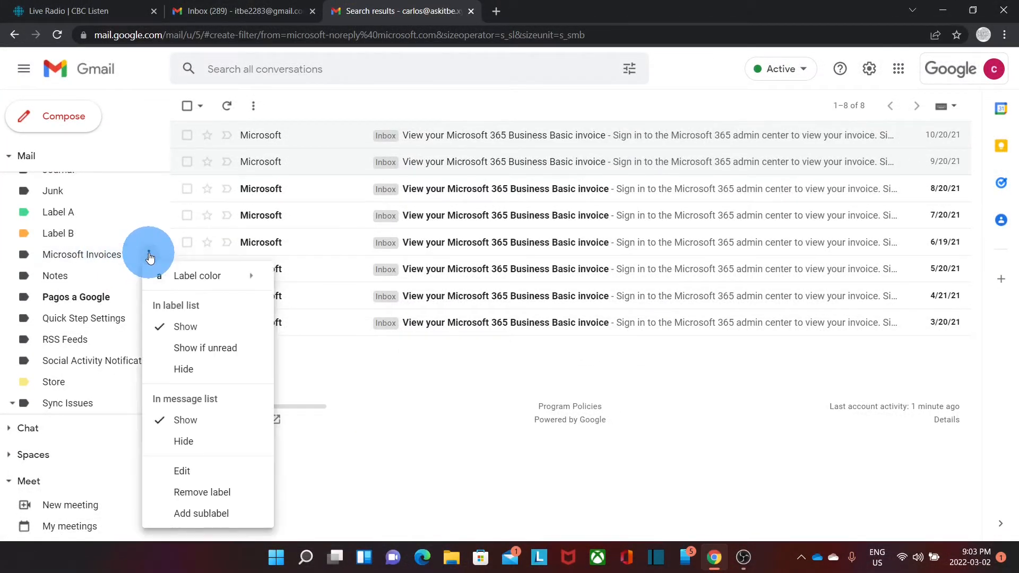
mouse_move(186, 275)
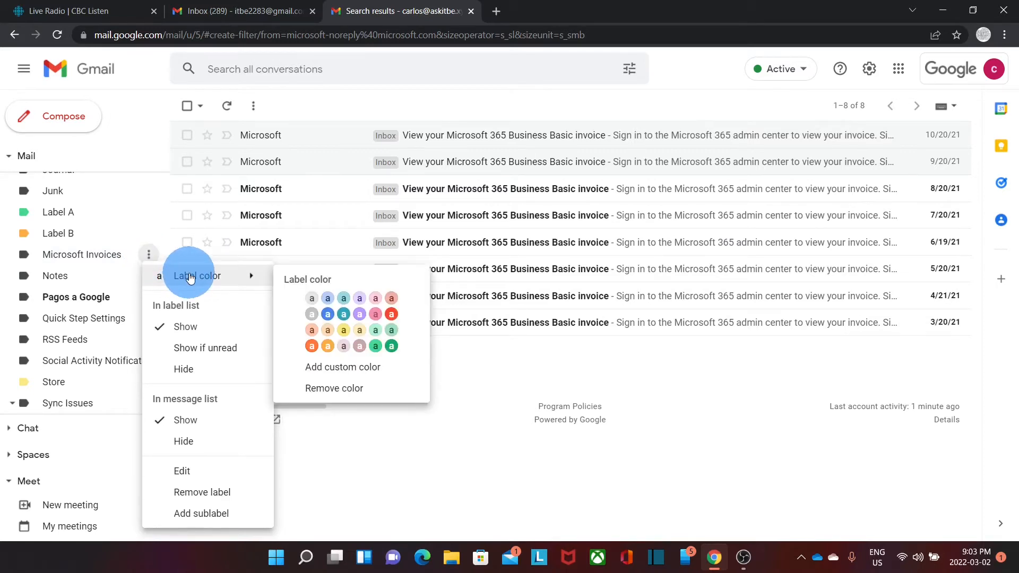
click(377, 333)
Review the labelled invoice email and the messages under Microsoft Invoices, and check the inbox for remaining Microsoft messages
click(311, 317)
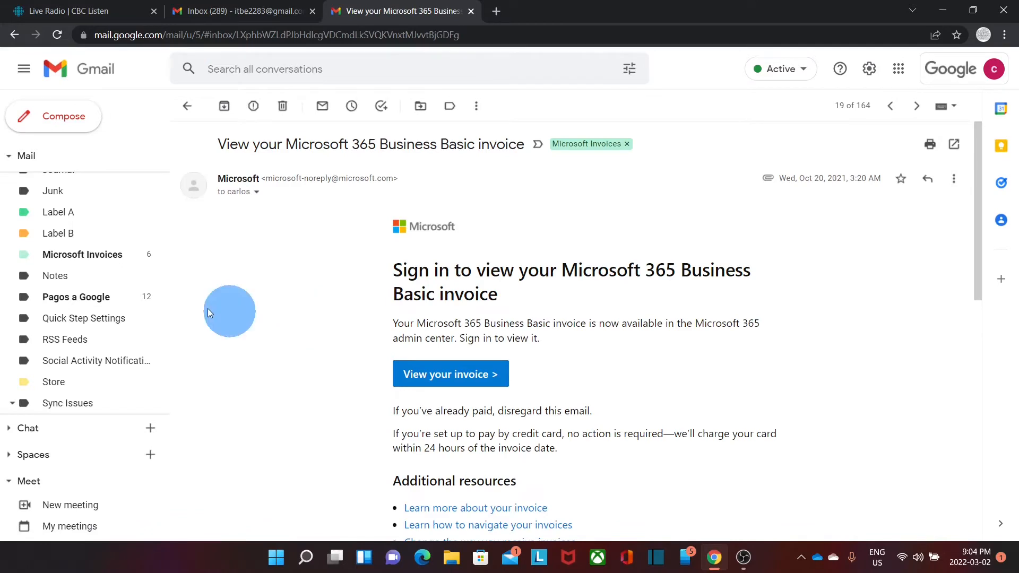
click(93, 257)
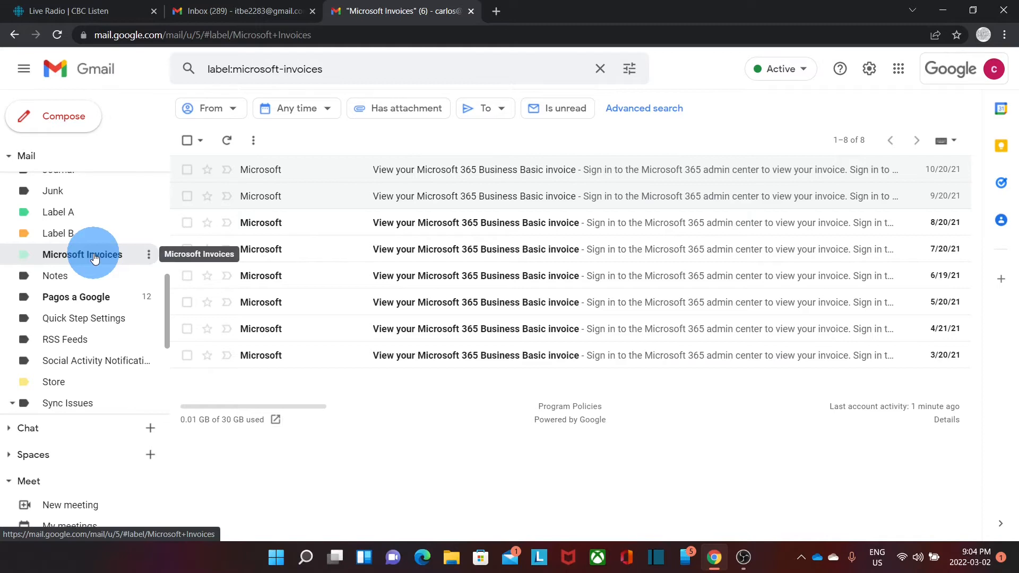
scroll(95, 259, up, 7)
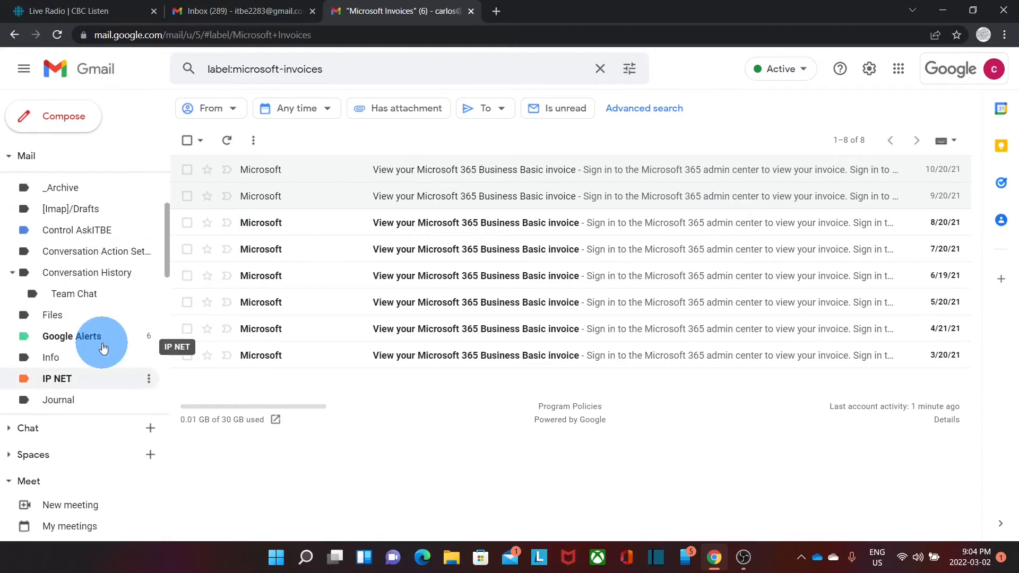
click(63, 180)
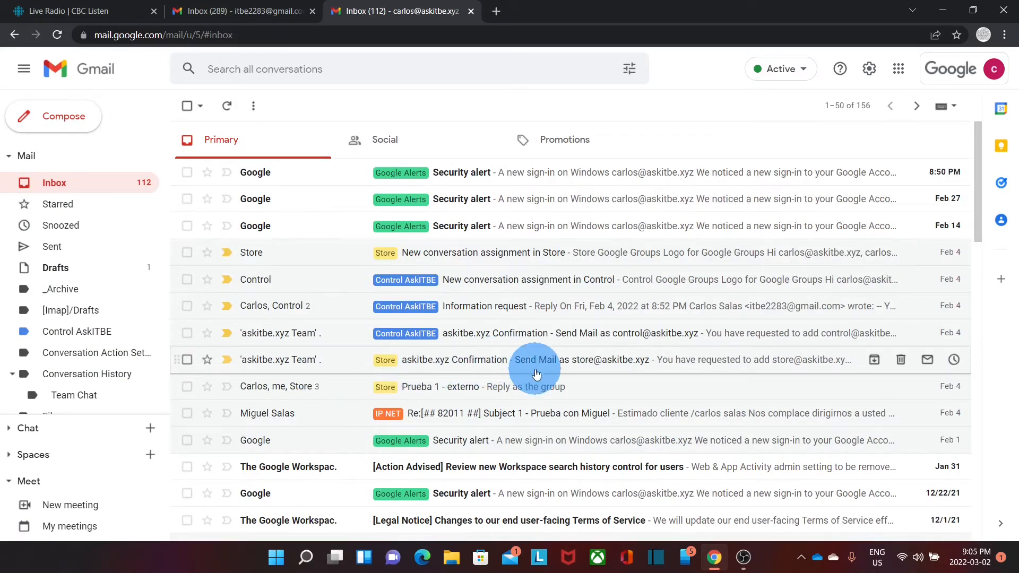
scroll(534, 375, down, 3)
scroll(107, 285, down, 6)
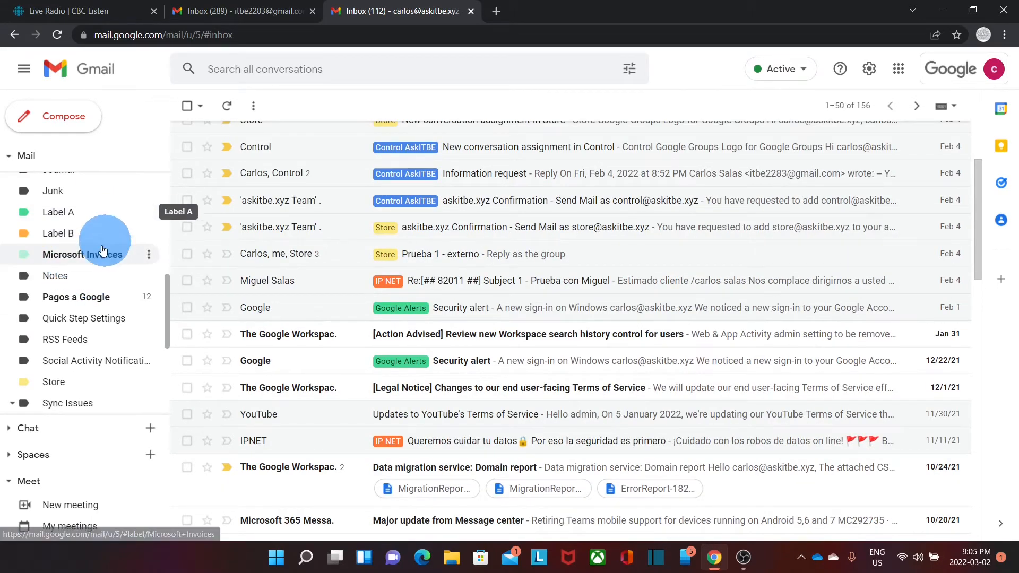
click(75, 257)
key(alt+Left)
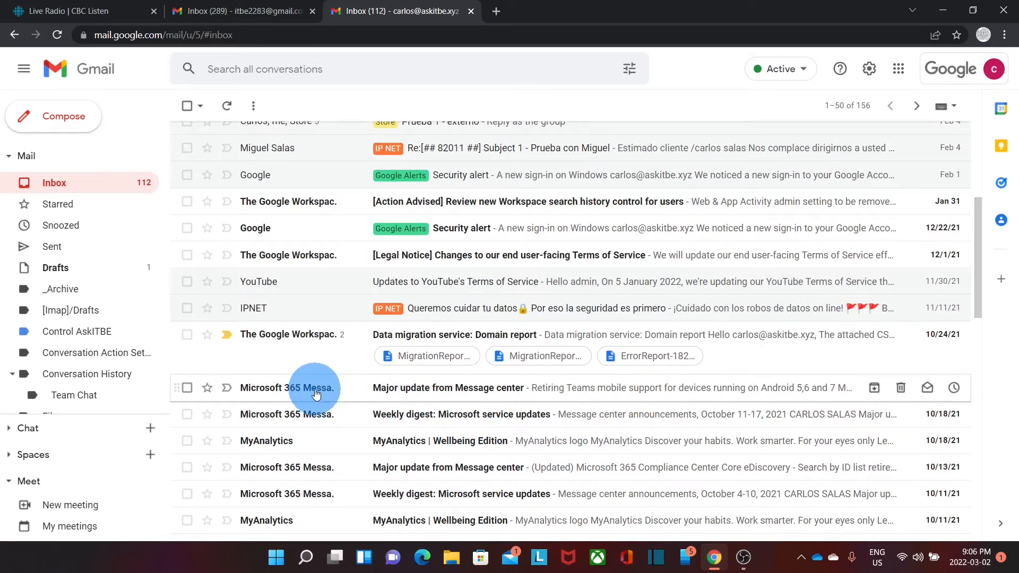
mouse_move(316, 394)
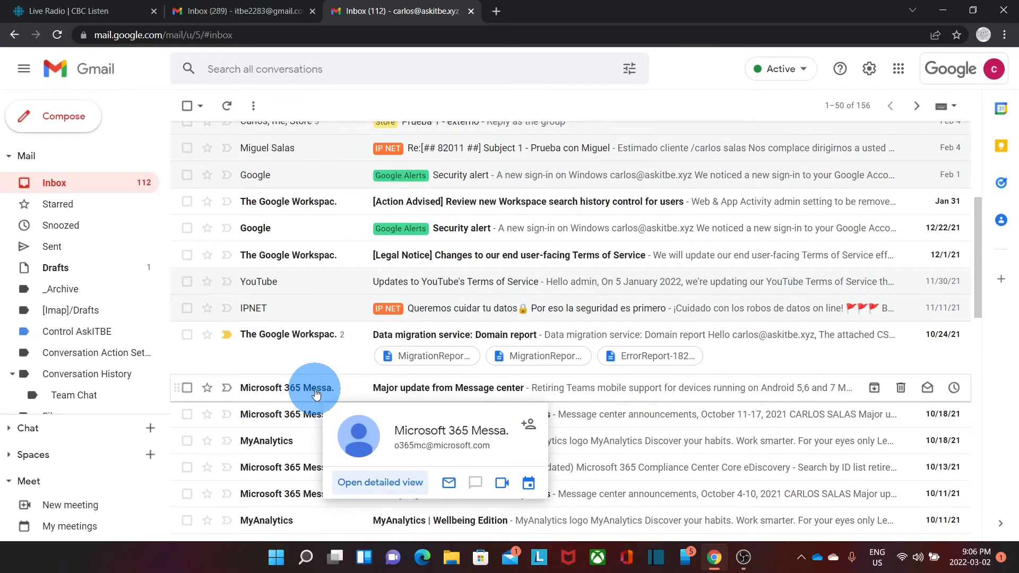
Rename the Microsoft Invoices label to Microsoft
scroll(316, 394, down, 2)
scroll(106, 332, down, 5)
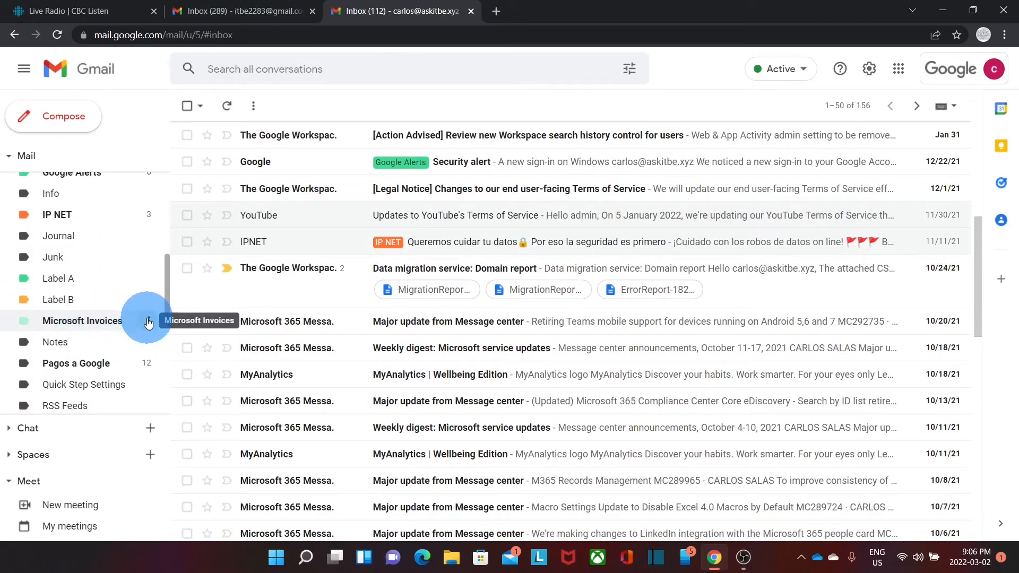
click(149, 322)
click(149, 322)
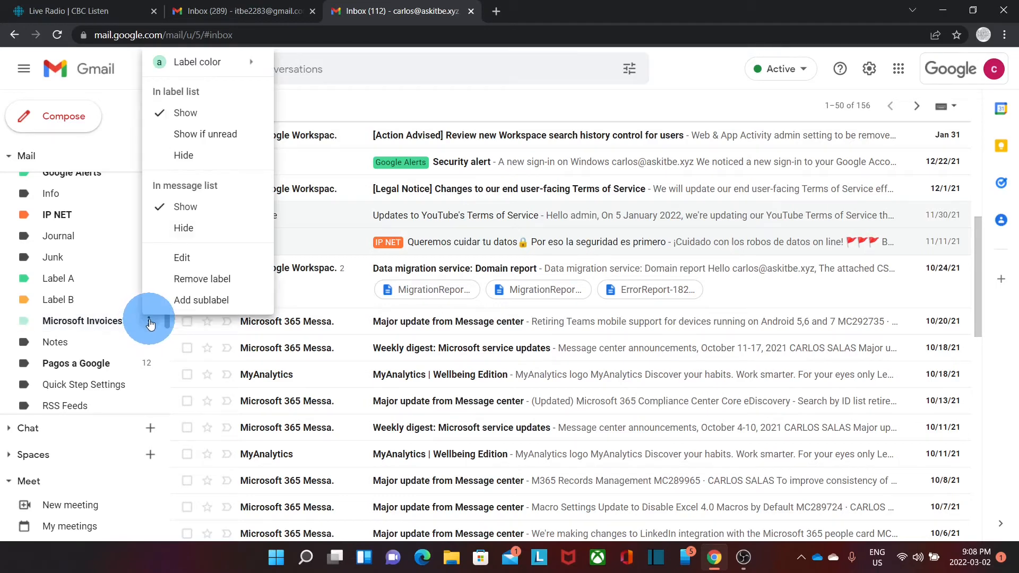
click(180, 257)
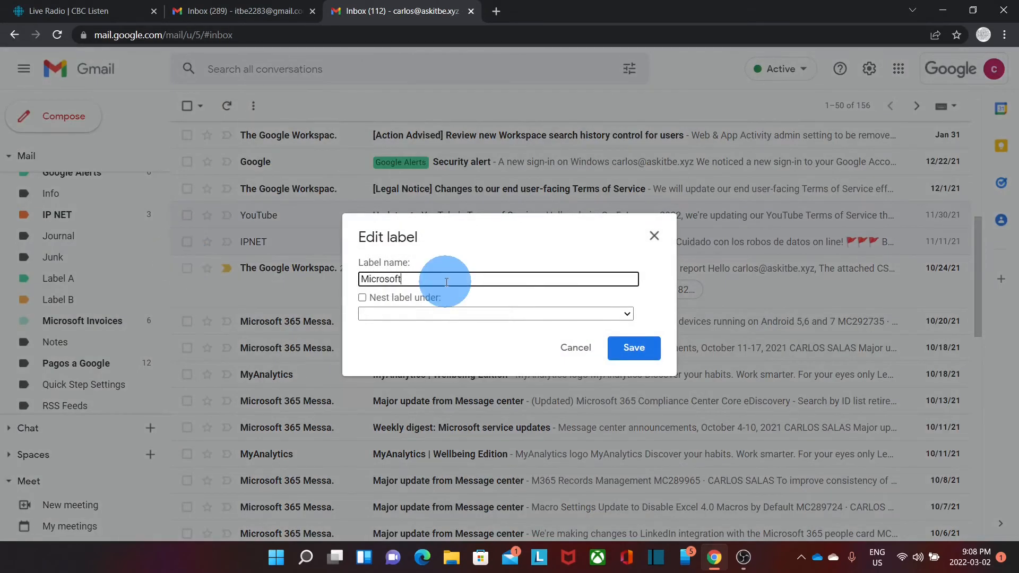
click(631, 357)
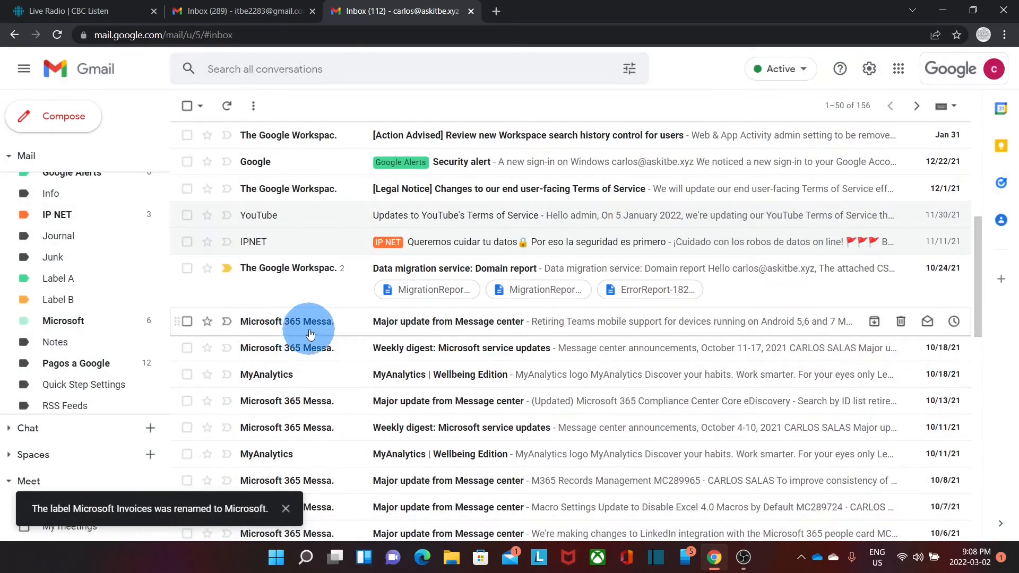
Open the 10/20/21 Major update from Message center email and start a filter for messages from its sender
mouse_move(324, 325)
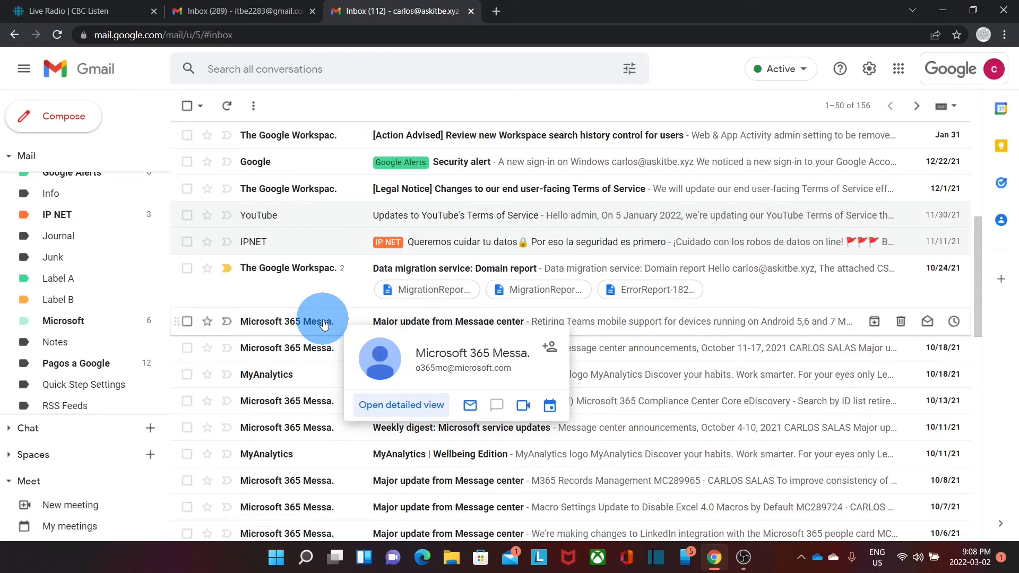
click(324, 325)
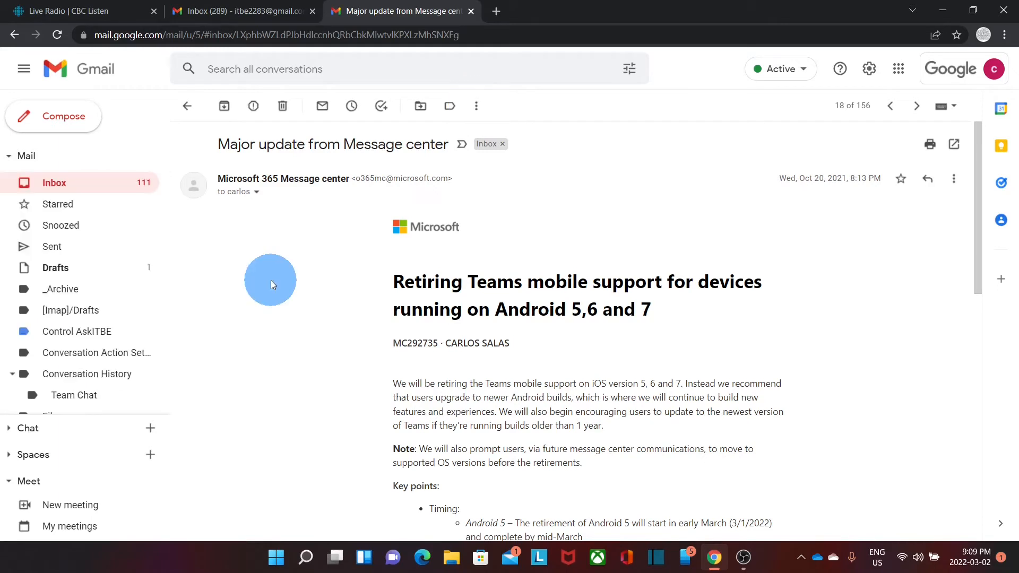
click(477, 110)
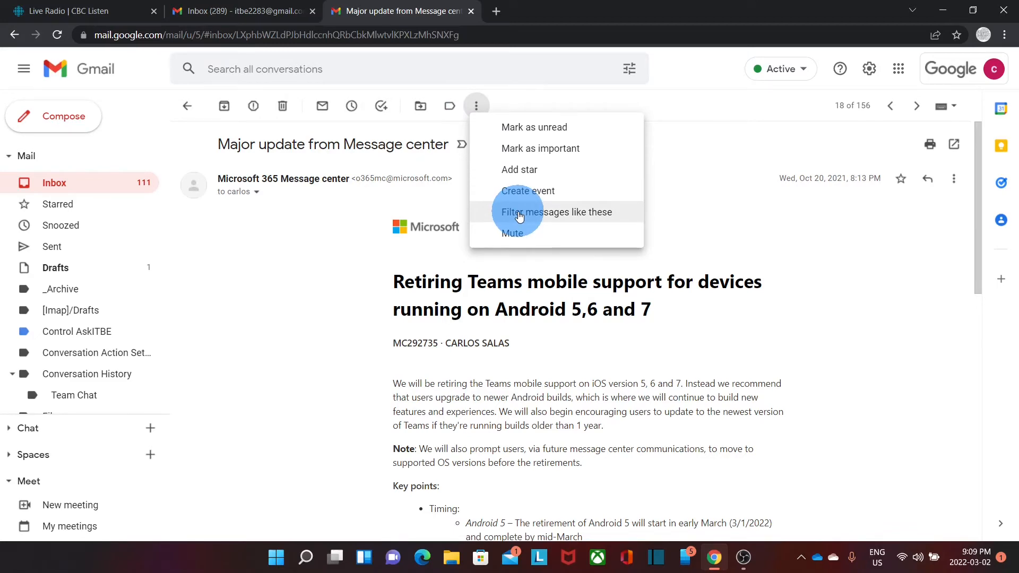
click(520, 215)
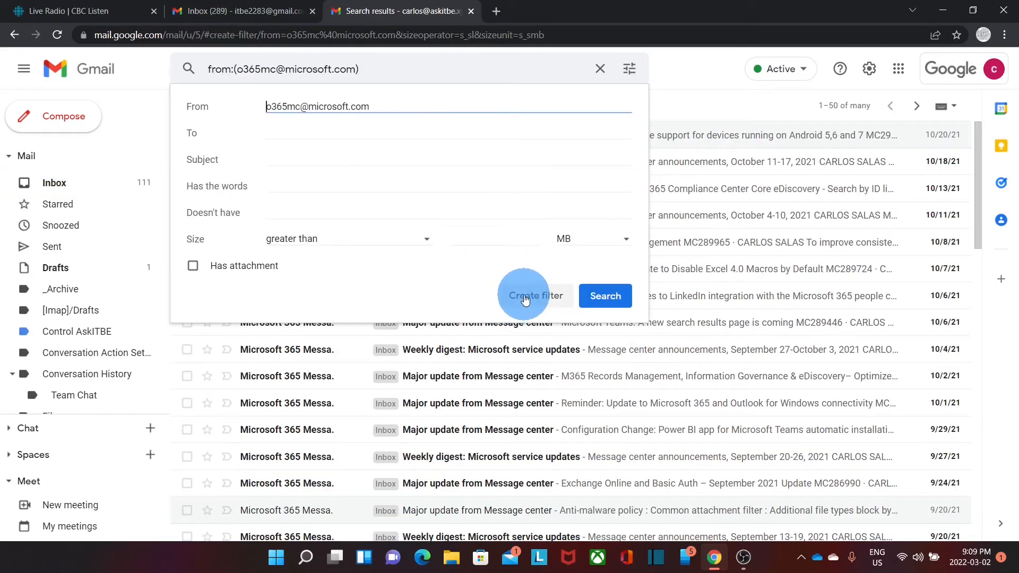
click(525, 298)
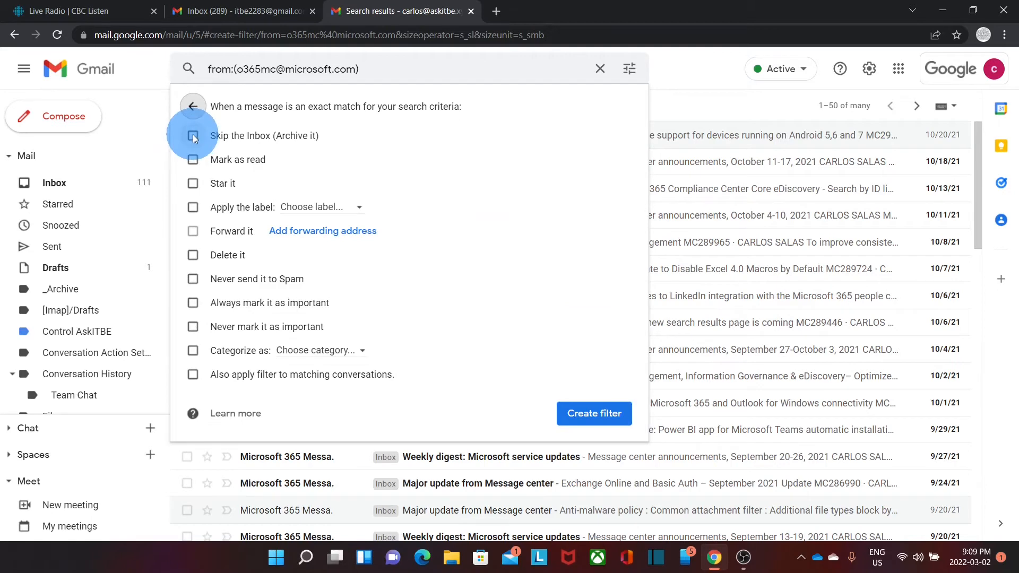
Create the filter with Skip the Inbox (Archive it), the Microsoft label applied, and the filter also applied to matching conversations
click(193, 136)
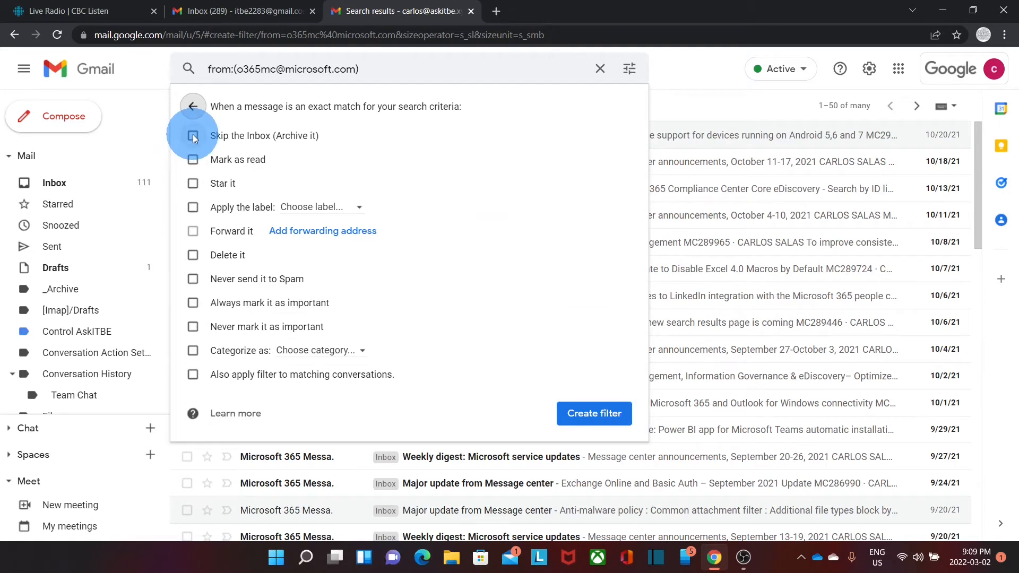
click(193, 208)
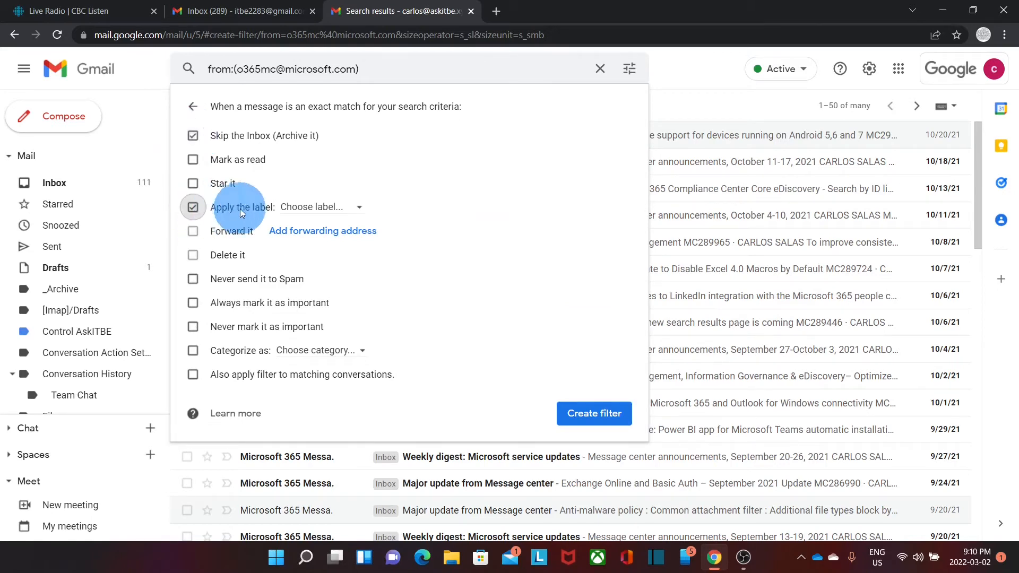
click(326, 207)
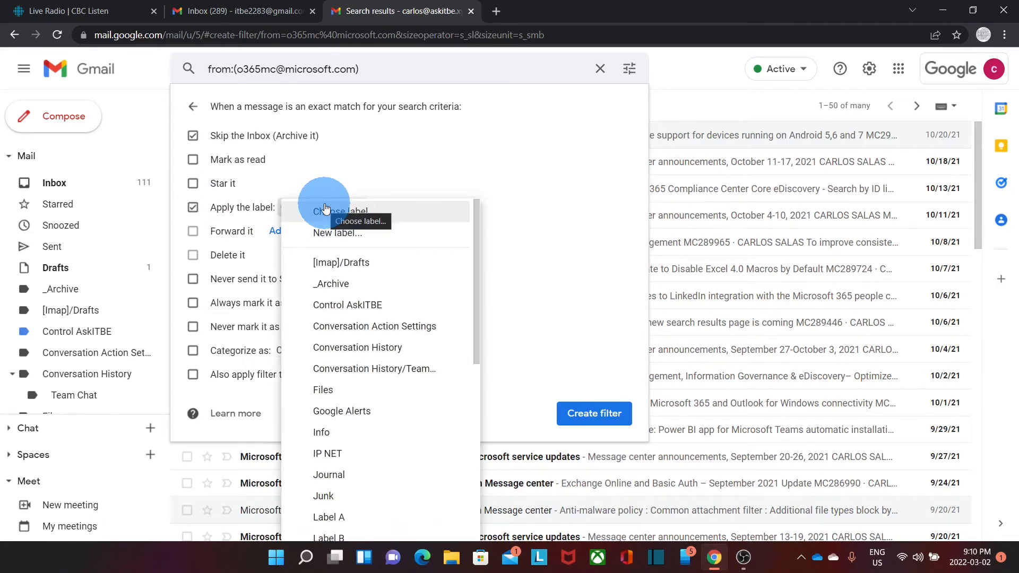
scroll(342, 284, down, 5)
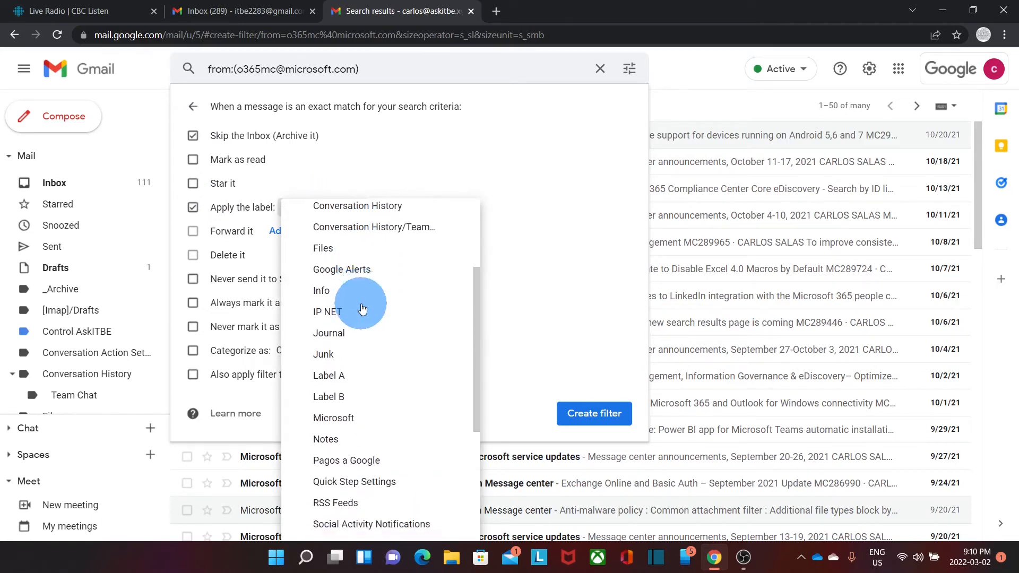
scroll(363, 309, down, 2)
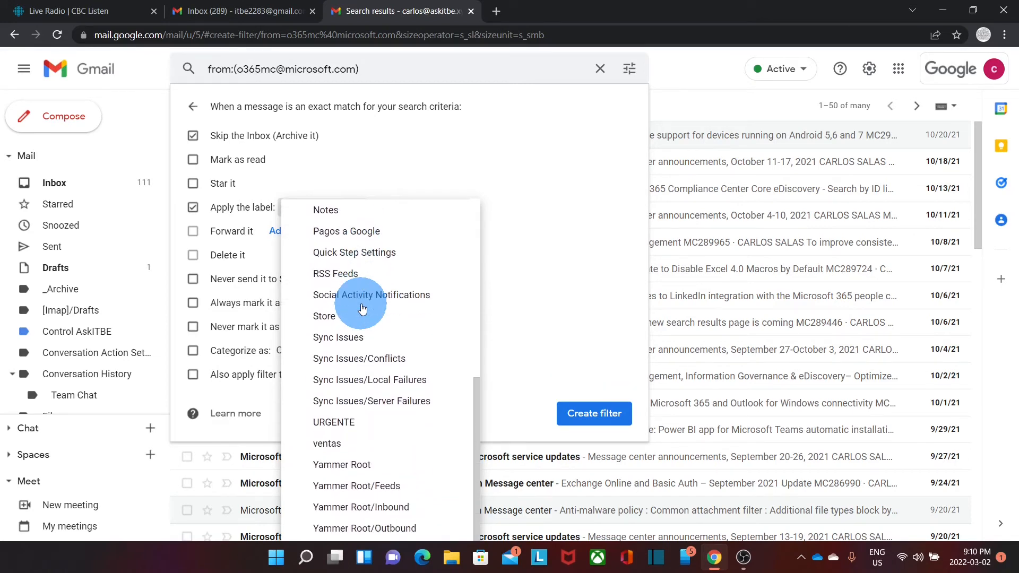
scroll(363, 297, up, 4)
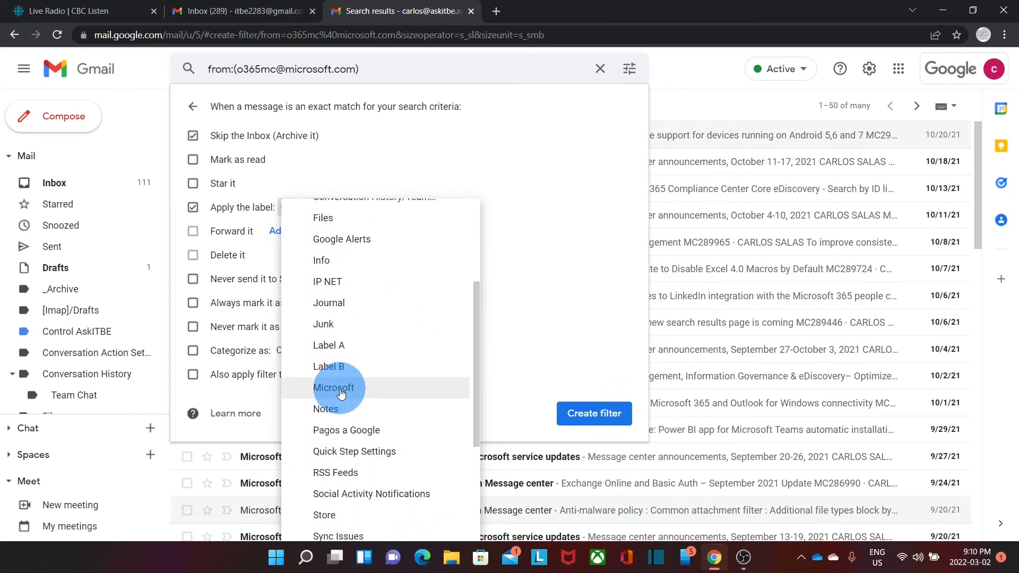
click(334, 388)
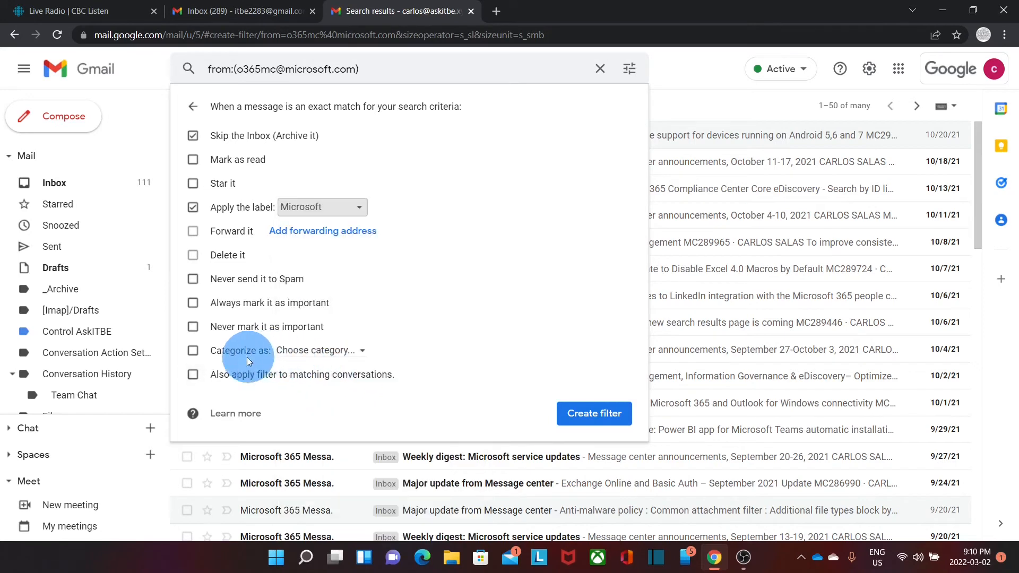
click(193, 375)
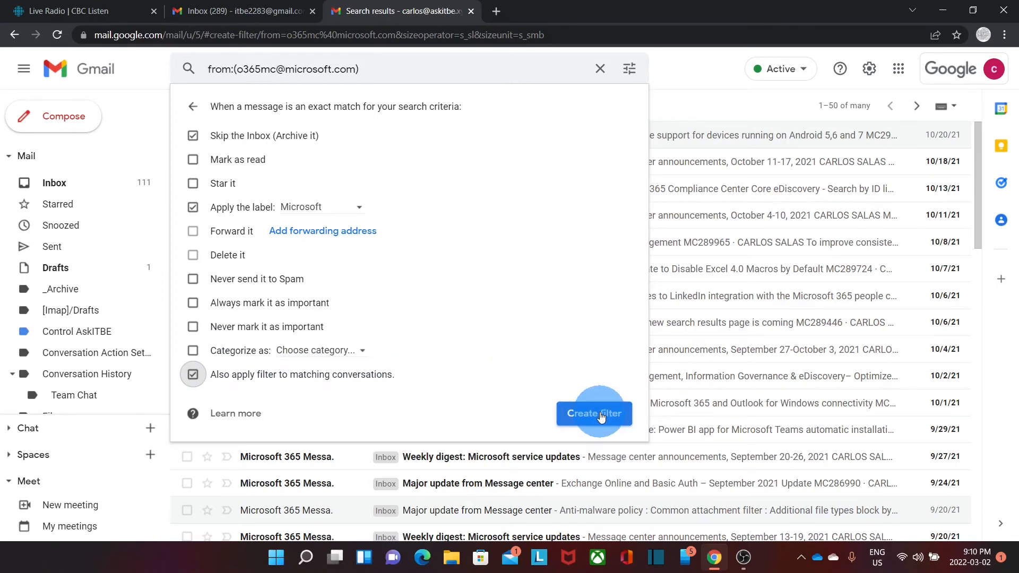
Check the inbox for remaining Microsoft messages and view the messages grouped under the Microsoft label
click(57, 183)
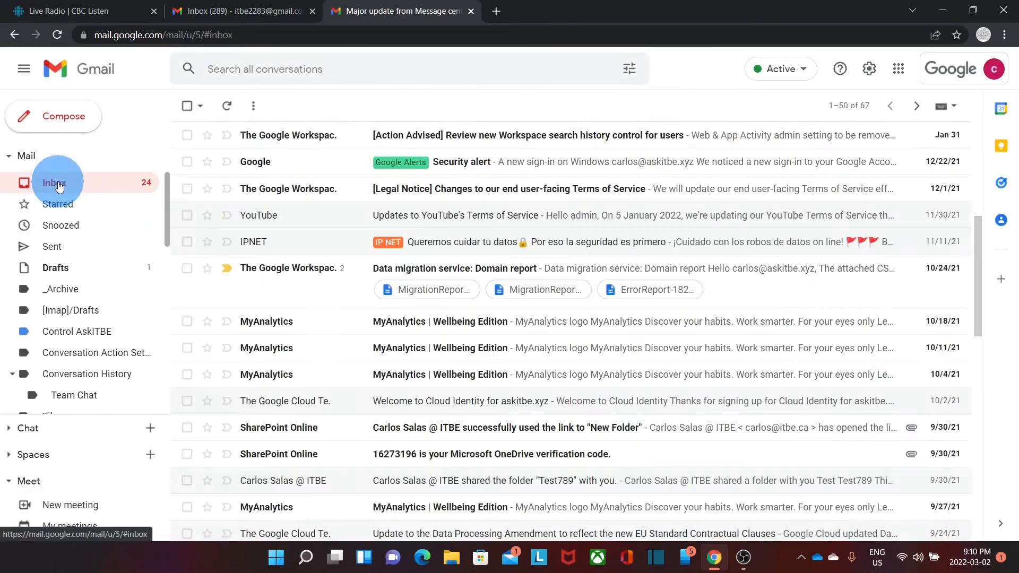
click(342, 327)
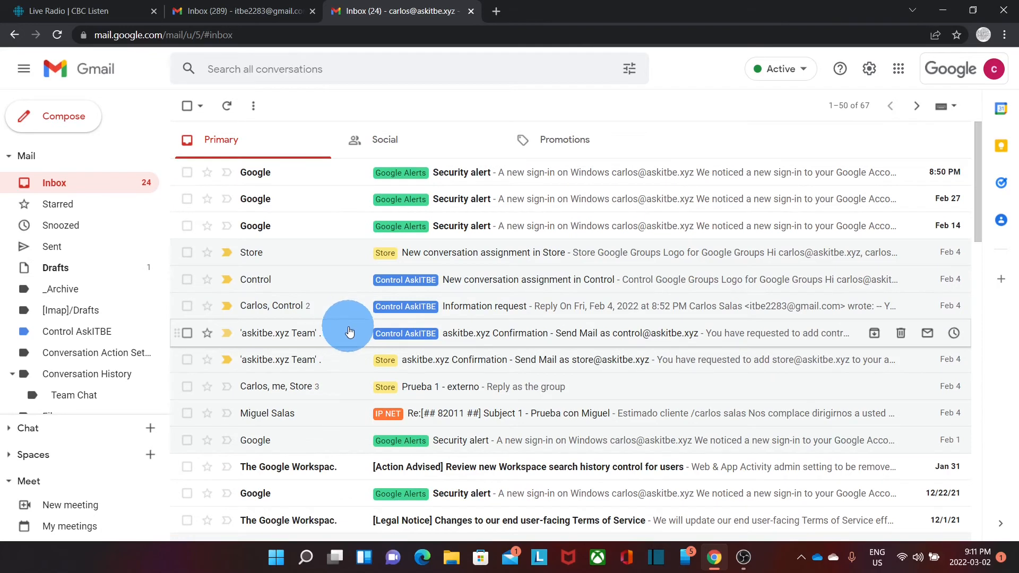
scroll(95, 318, down, 4)
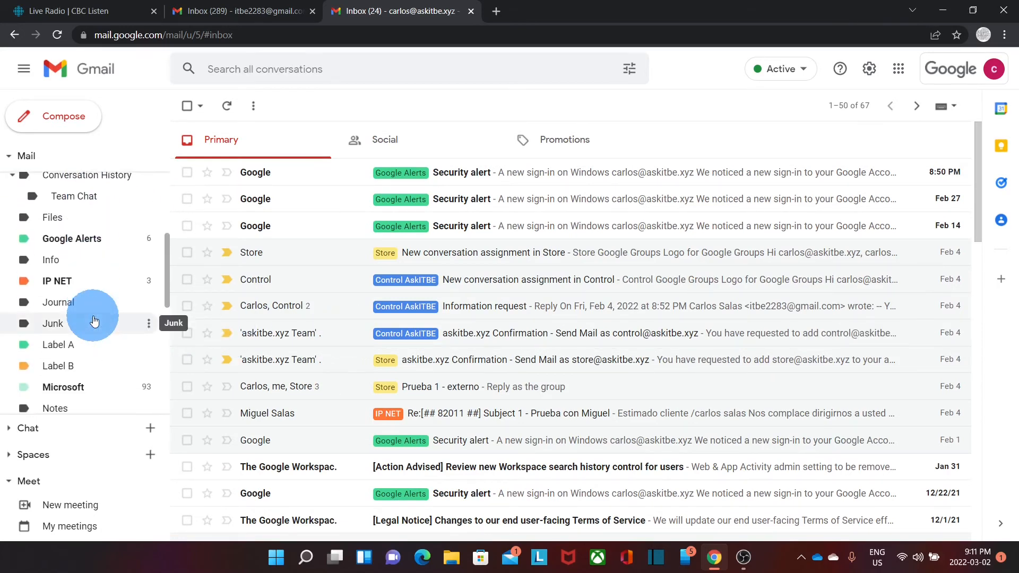
scroll(69, 282, down, 3)
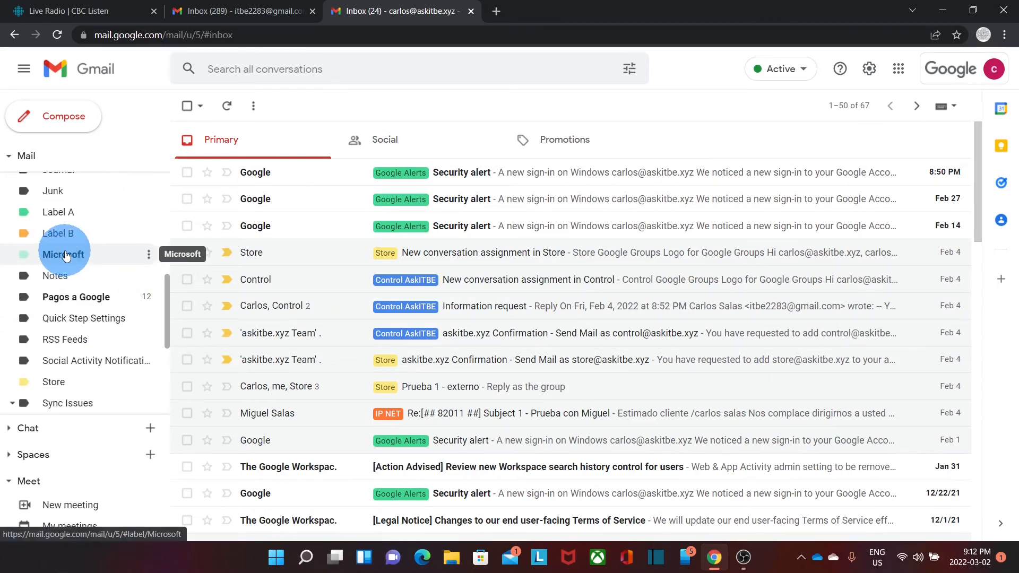
click(66, 256)
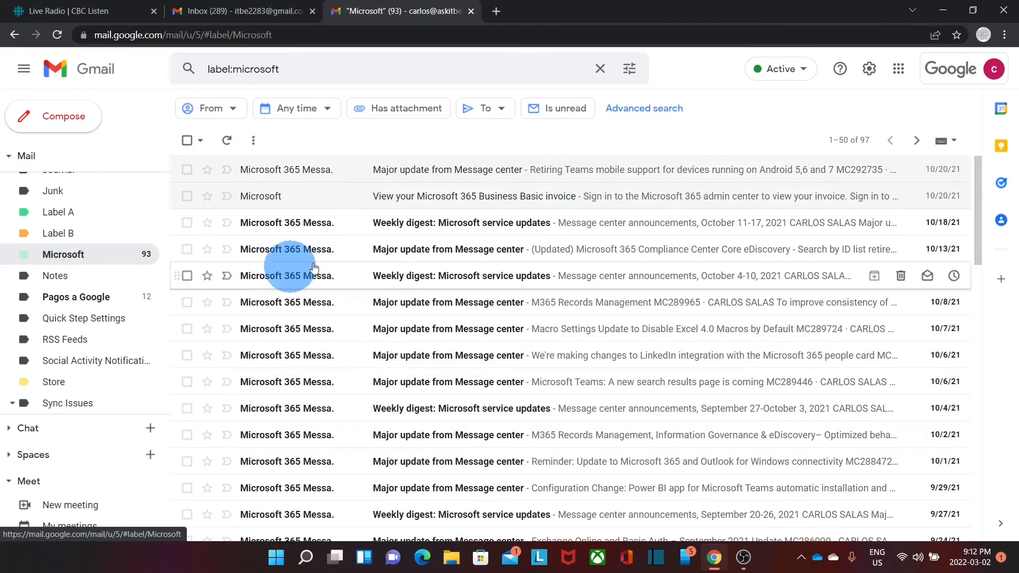